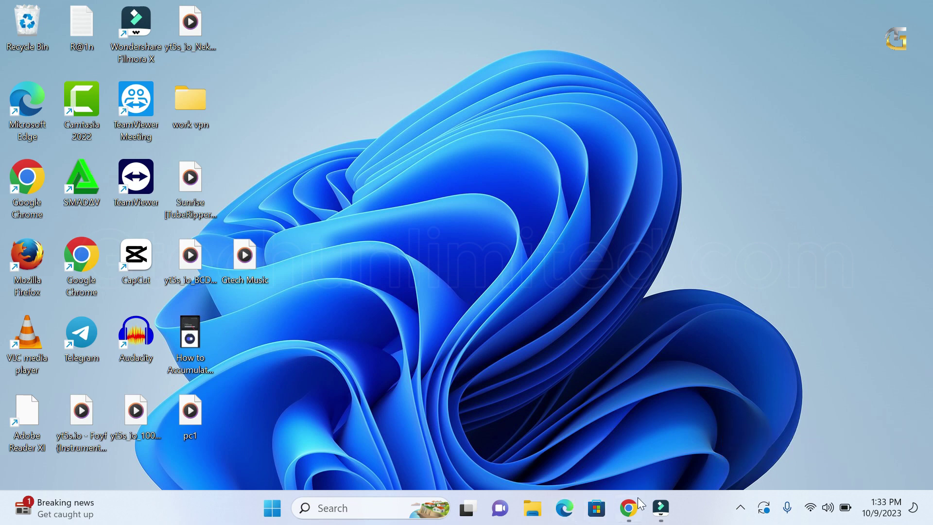
Check for Chrome updates on the About Google Chrome page and relaunch to finish updating.
{"action": "left_click", "coordinate": [628, 510]}
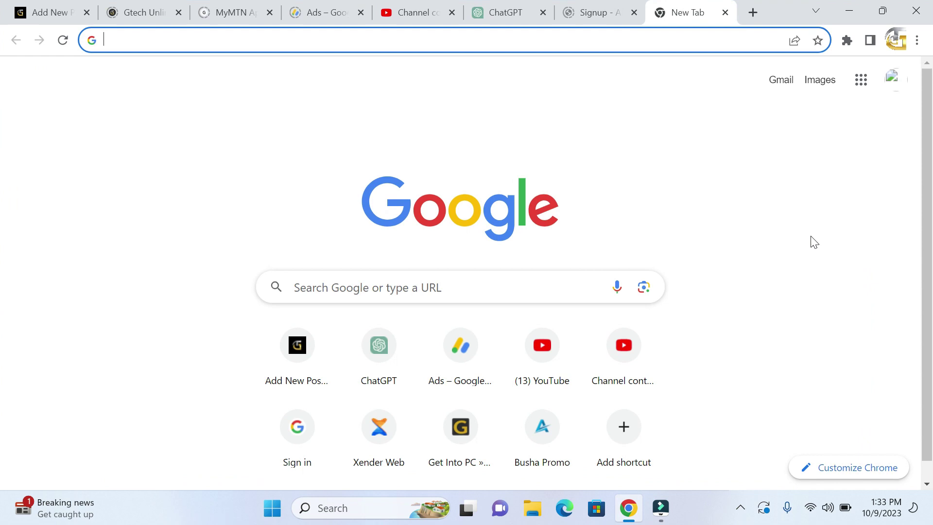
{"action": "left_click", "coordinate": [917, 45]}
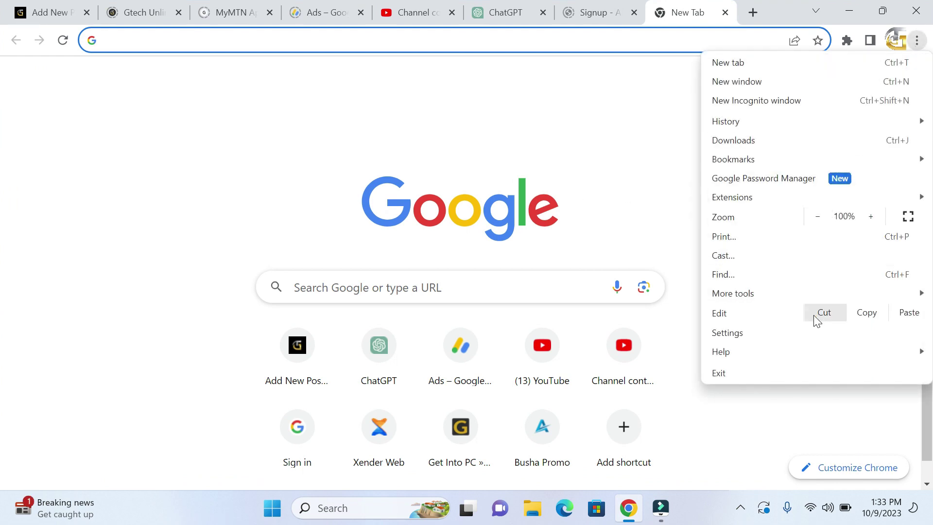
{"action": "mouse_move", "coordinate": [790, 356]}
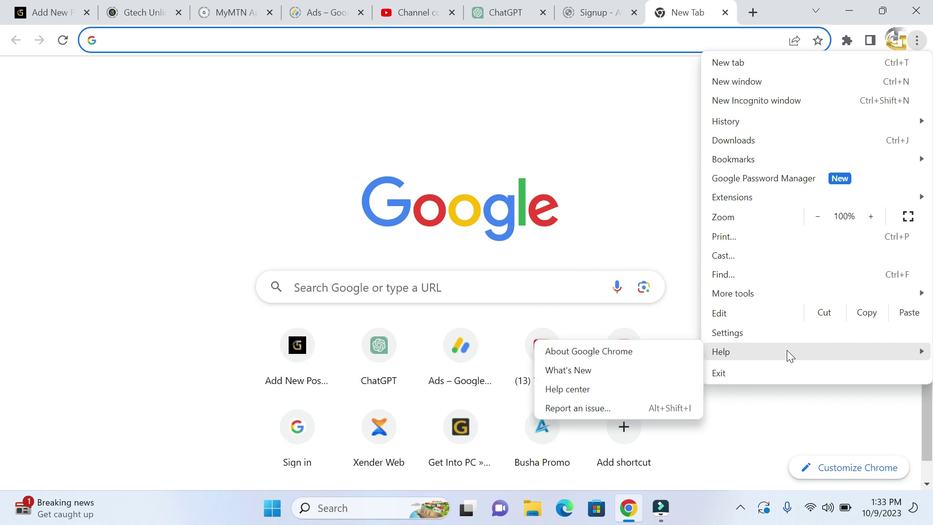
{"action": "left_click", "coordinate": [646, 350]}
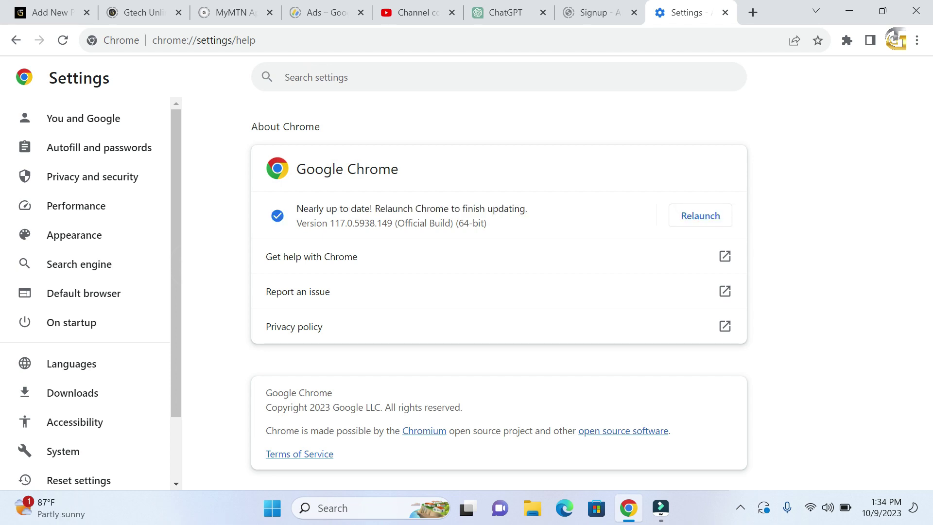
{"action": "left_click", "coordinate": [700, 215]}
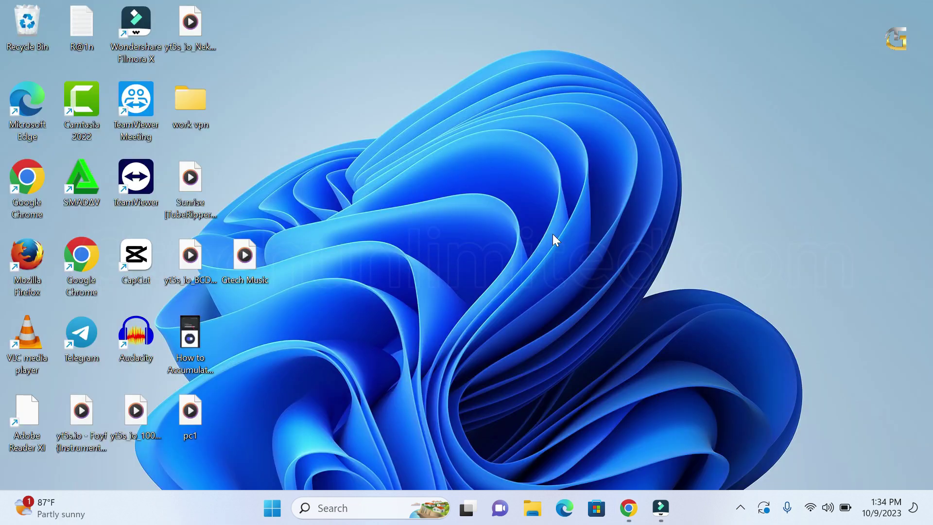
Reopen Chrome and go to the Privacy and security section of Settings.
{"action": "left_click", "coordinate": [634, 517]}
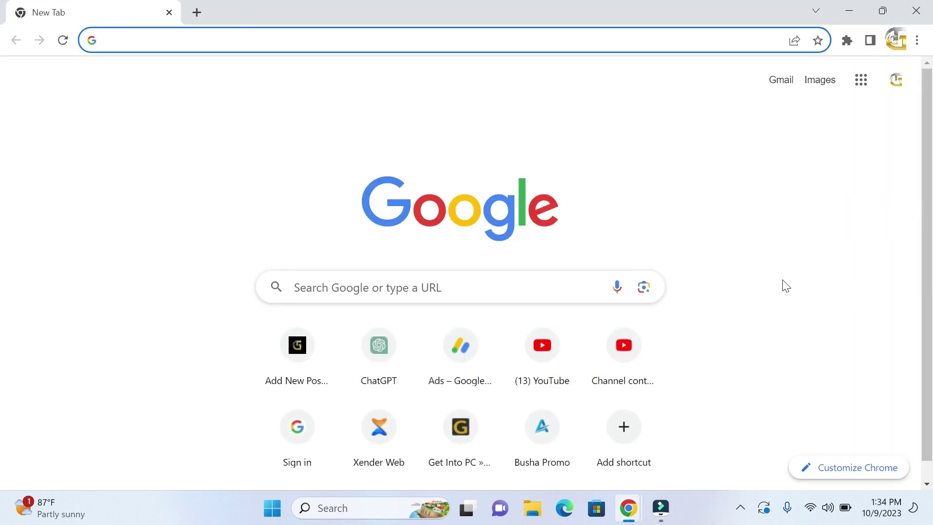
{"action": "left_click", "coordinate": [917, 40]}
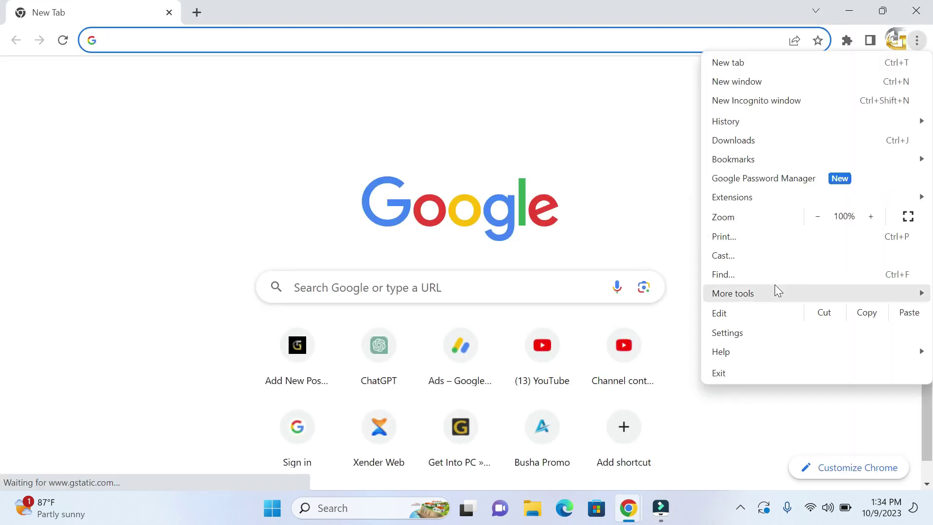
{"action": "left_click", "coordinate": [742, 334]}
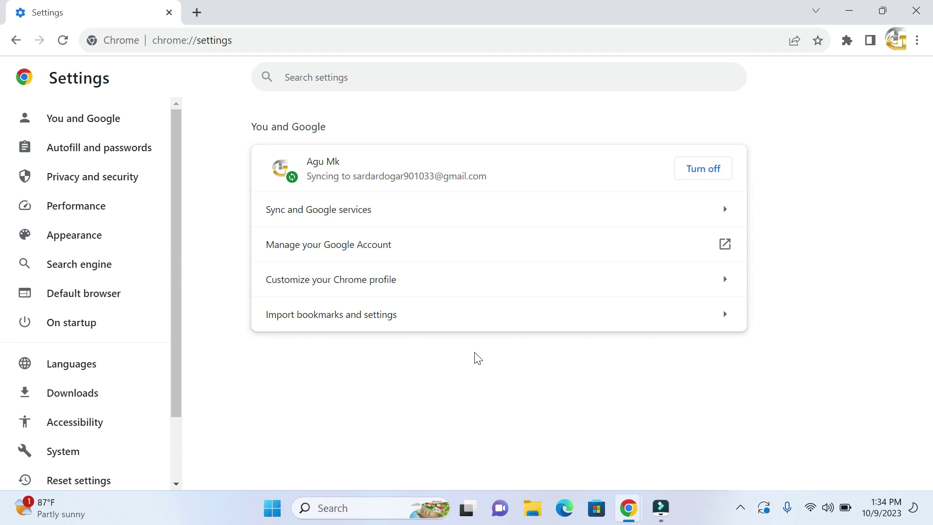
{"action": "left_click", "coordinate": [111, 180]}
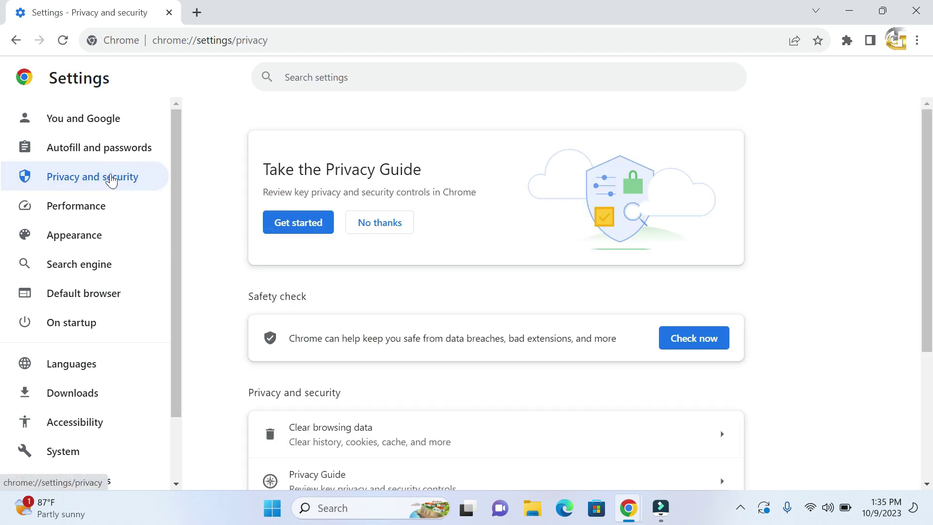
Open Clear browsing data and set the time range to All time.
{"action": "scroll", "coordinate": [671, 243], "scroll_direction": "down", "scroll_amount": 3}
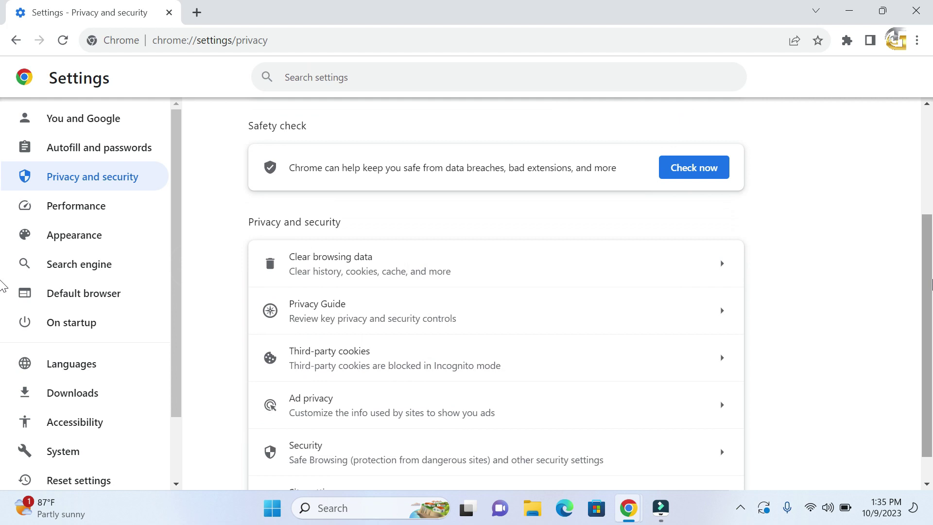
{"action": "left_click", "coordinate": [672, 275]}
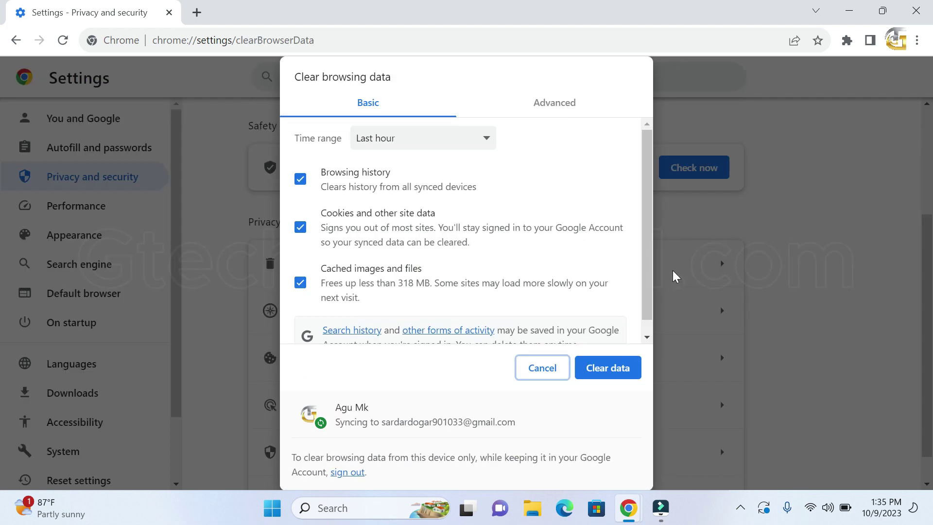
{"action": "left_click_drag", "start_coordinate": [646, 262], "coordinate": [644, 305]}
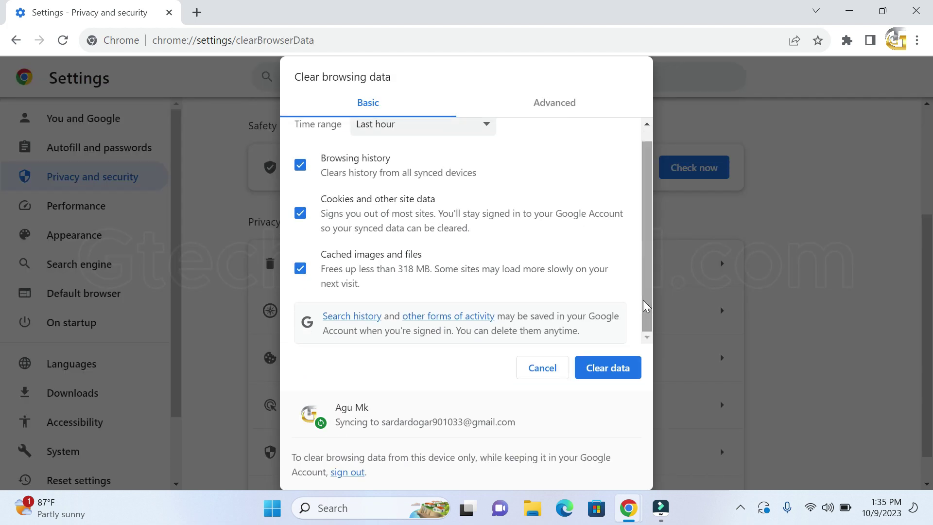
{"action": "left_click", "coordinate": [481, 125]}
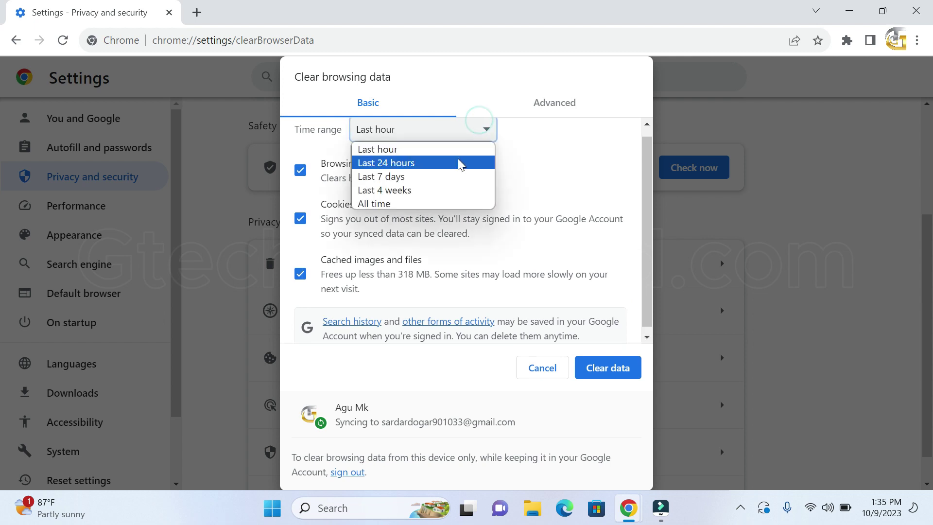
{"action": "left_click", "coordinate": [432, 204]}
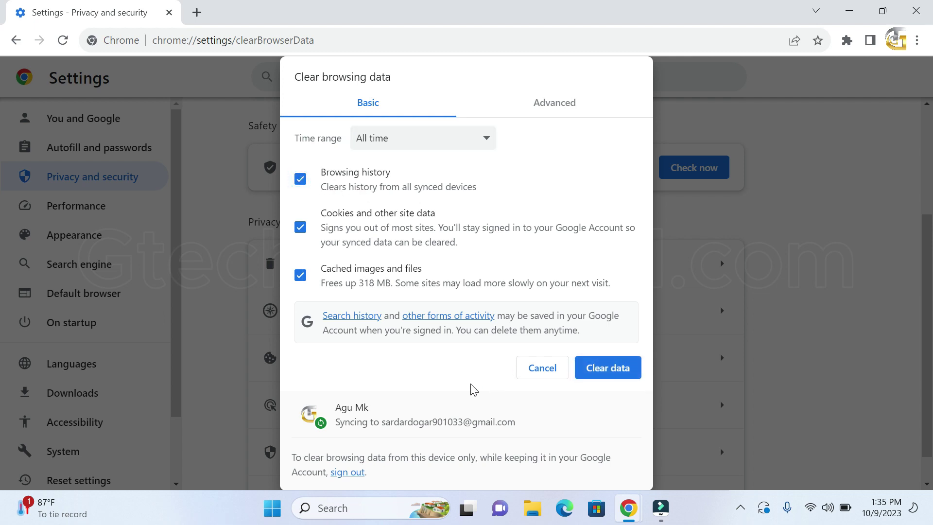
Close the Settings tab, then toggle AIPRM for ChatGPT off and back on in Manage Extensions.
{"action": "left_click", "coordinate": [197, 13]}
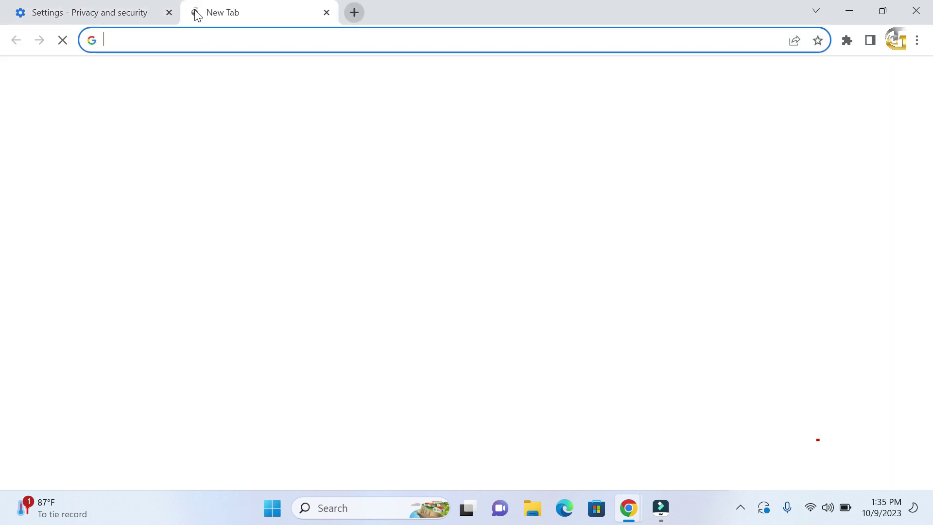
{"action": "left_click", "coordinate": [169, 12]}
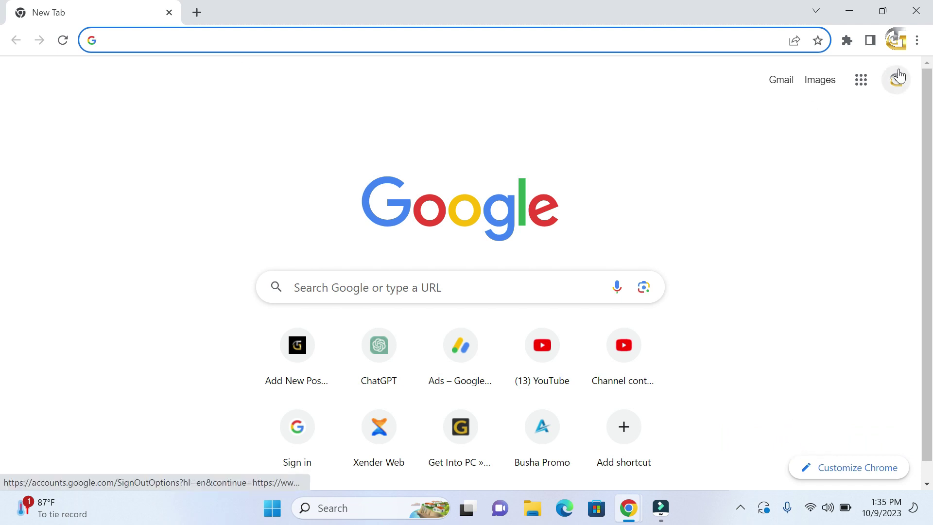
{"action": "left_click", "coordinate": [917, 40]}
{"action": "mouse_move", "coordinate": [790, 197]}
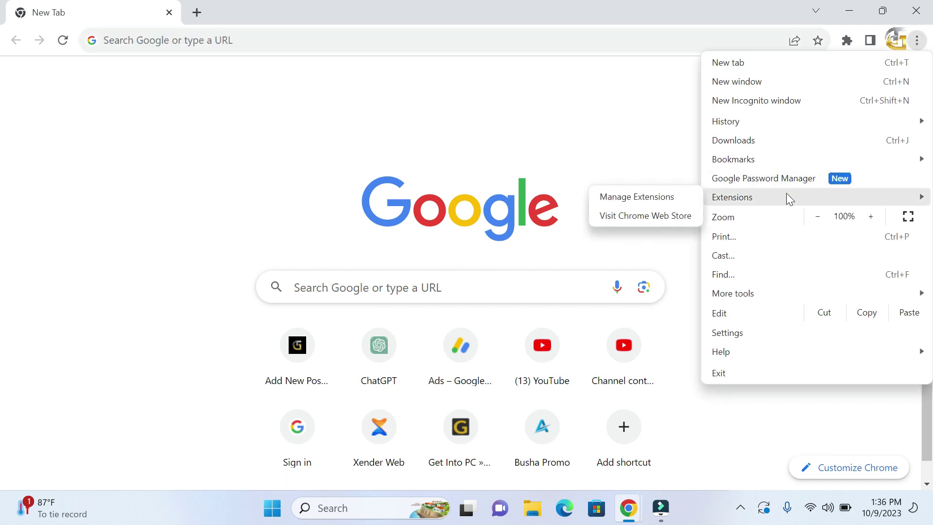
{"action": "left_click", "coordinate": [653, 201]}
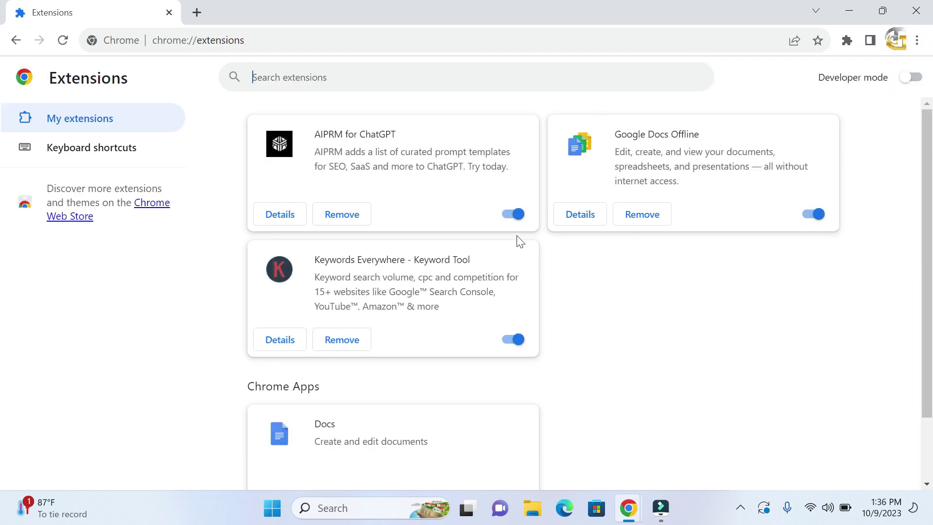
{"action": "left_click", "coordinate": [515, 216]}
{"action": "left_click", "coordinate": [514, 215]}
{"action": "scroll", "coordinate": [926, 210], "scroll_direction": "down", "scroll_amount": 1}
{"action": "scroll", "coordinate": [926, 210], "scroll_direction": "up", "scroll_amount": 1}
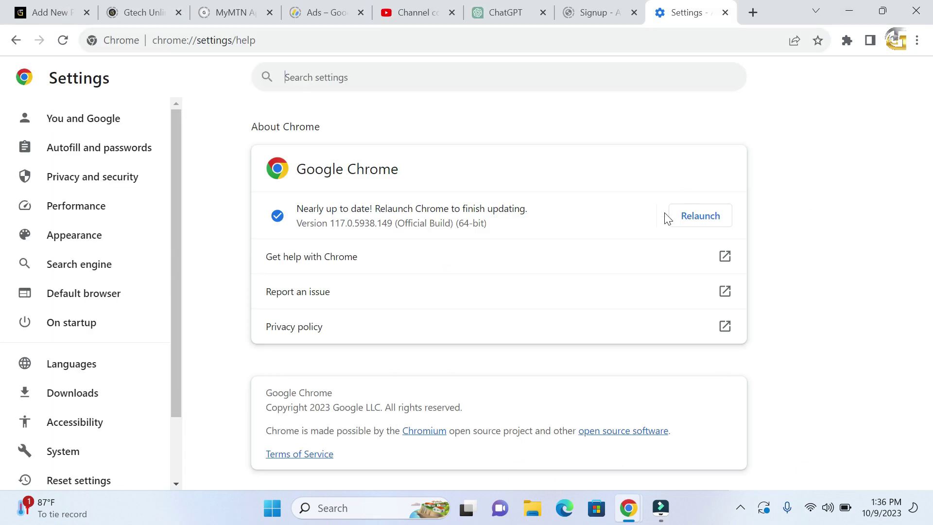
Minimize Chrome and open the Network & internet Proxy page in Windows Settings.
{"action": "left_click", "coordinate": [854, 10]}
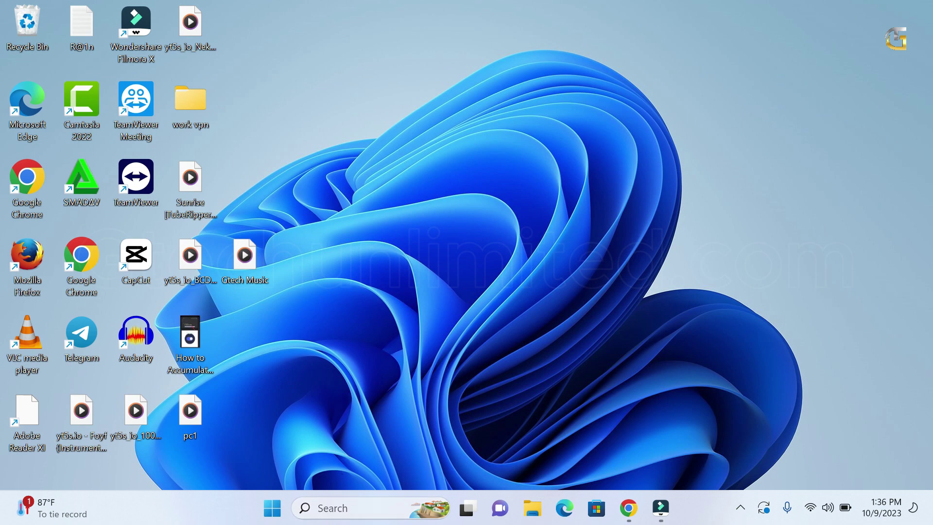
{"action": "left_click", "coordinate": [341, 511]}
{"action": "type", "text": "sett"}
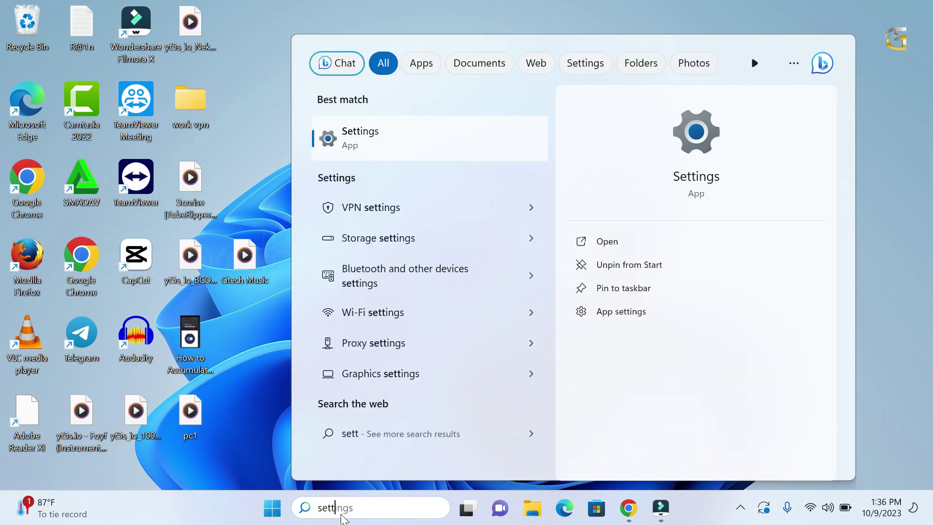
{"action": "type", "text": "ingd"}
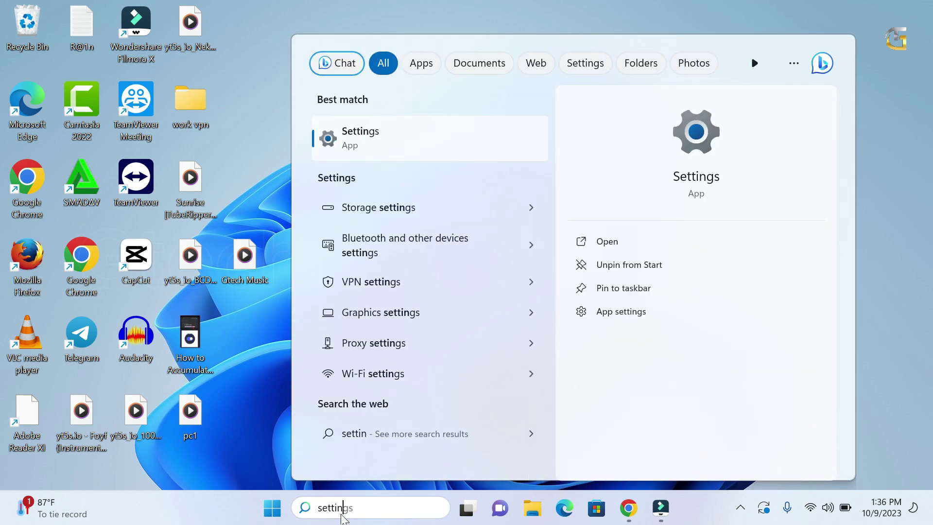
{"action": "left_click", "coordinate": [356, 210]}
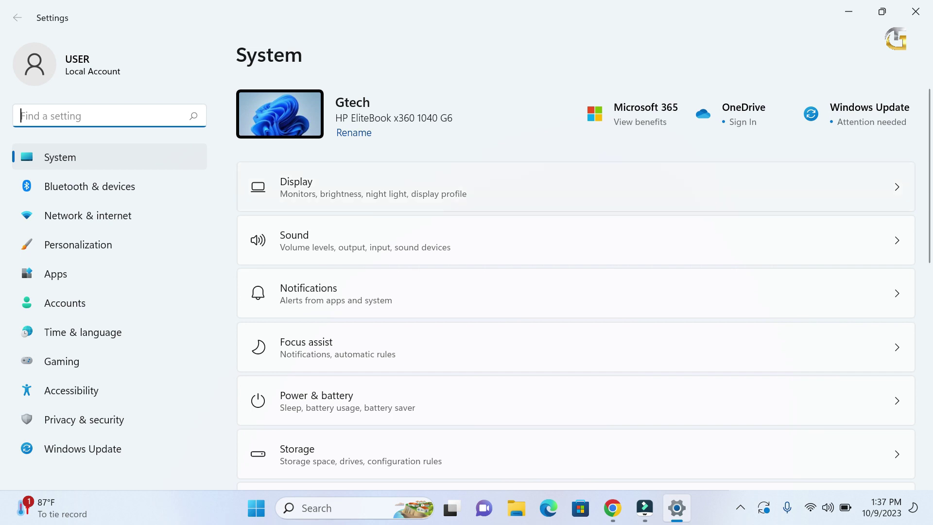
{"action": "left_click", "coordinate": [81, 220]}
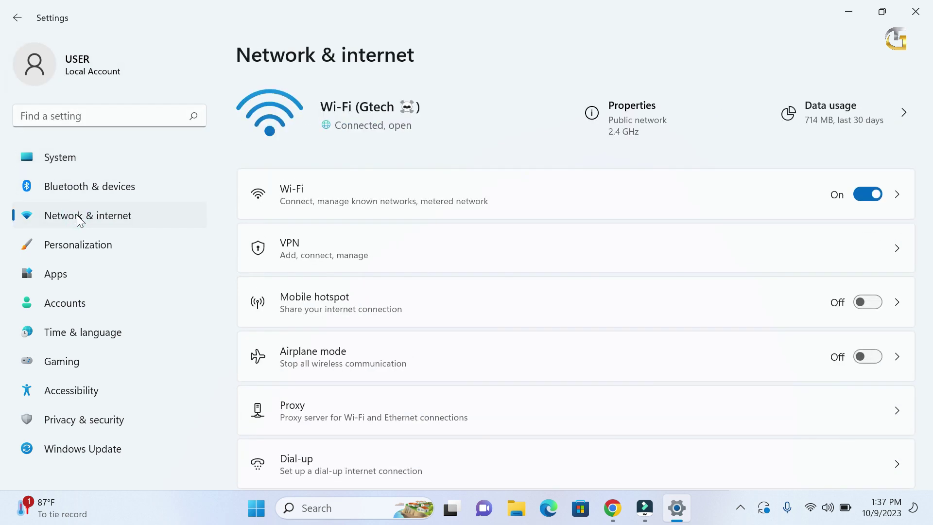
{"action": "left_click", "coordinate": [319, 417]}
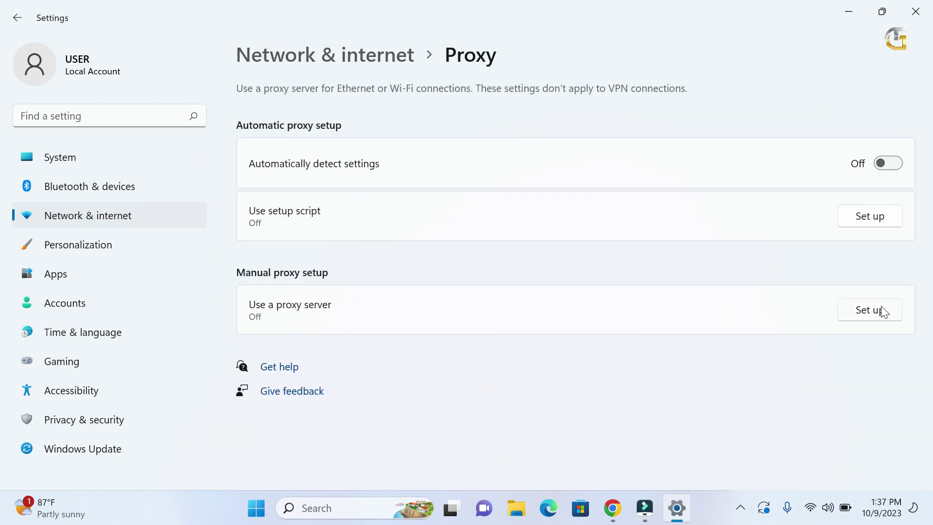
Leave Use a proxy server switched Off and save the manual proxy setup.
{"action": "left_click", "coordinate": [863, 315]}
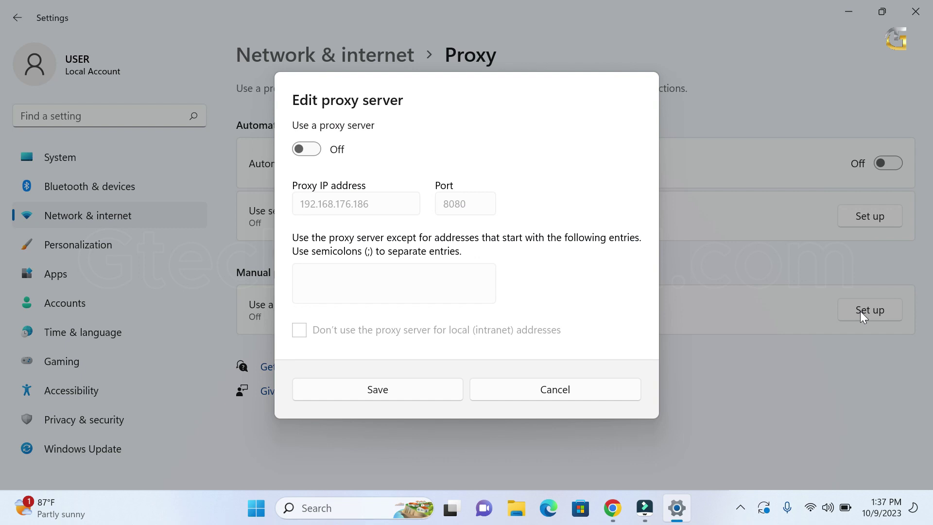
{"action": "left_click", "coordinate": [305, 149]}
{"action": "left_click", "coordinate": [306, 149]}
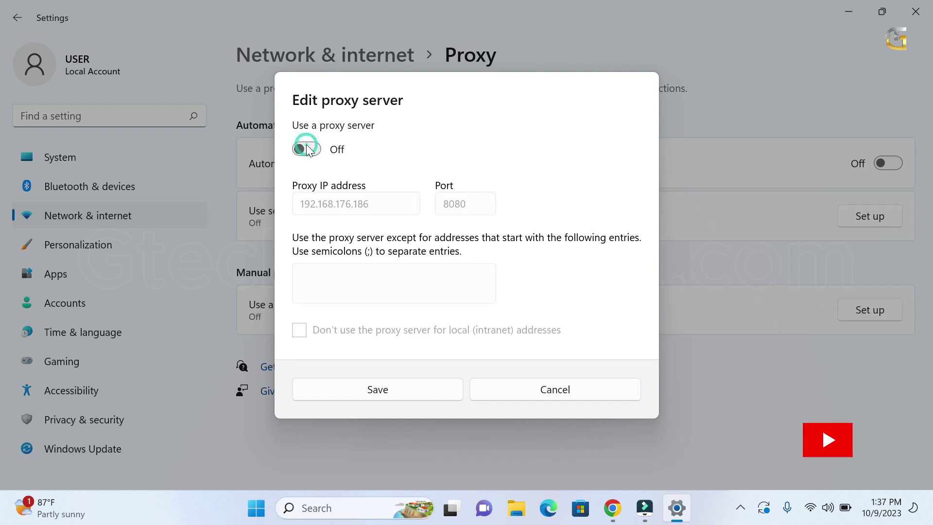
{"action": "left_click", "coordinate": [408, 392]}
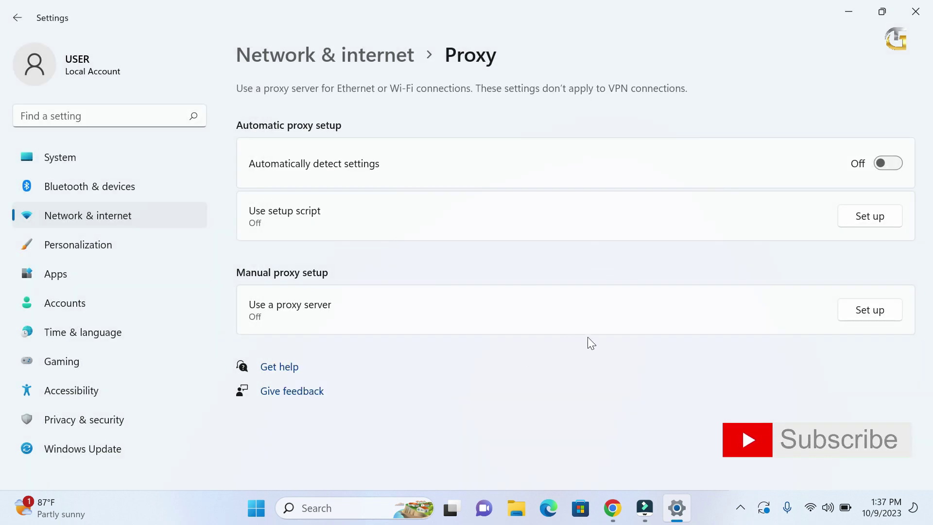
Close the Windows Settings window to return to the desktop.
{"action": "left_click", "coordinate": [916, 10]}
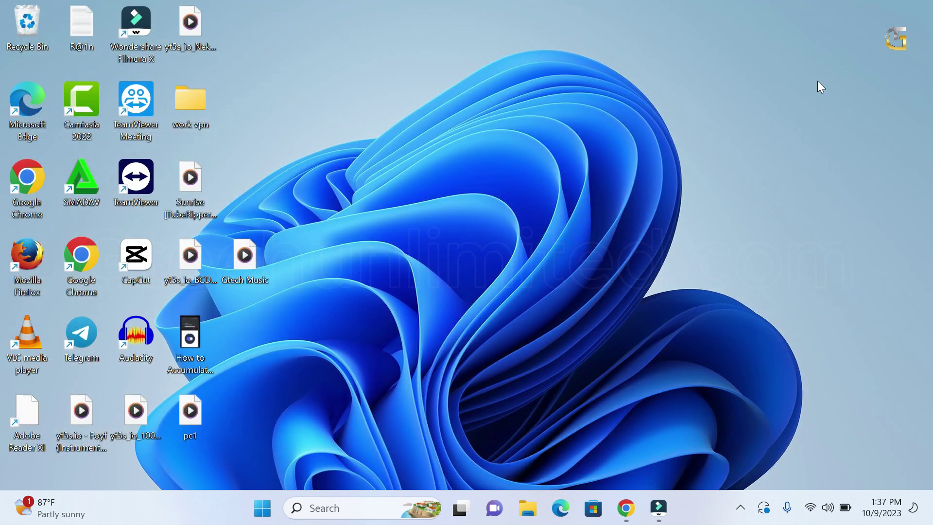